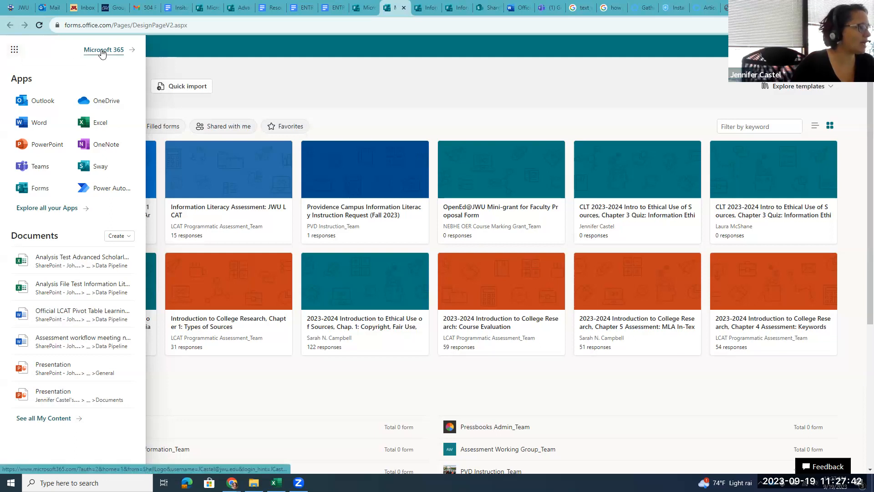
Open Microsoft Forms and go to the LCAT Programmatic Assessment_Team group's forms
left_click(35, 188)
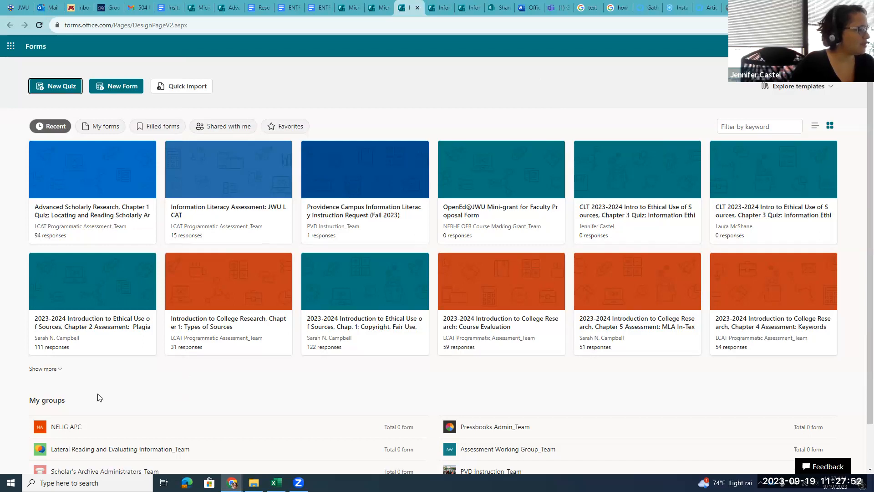
scroll(117, 396, "down", 1)
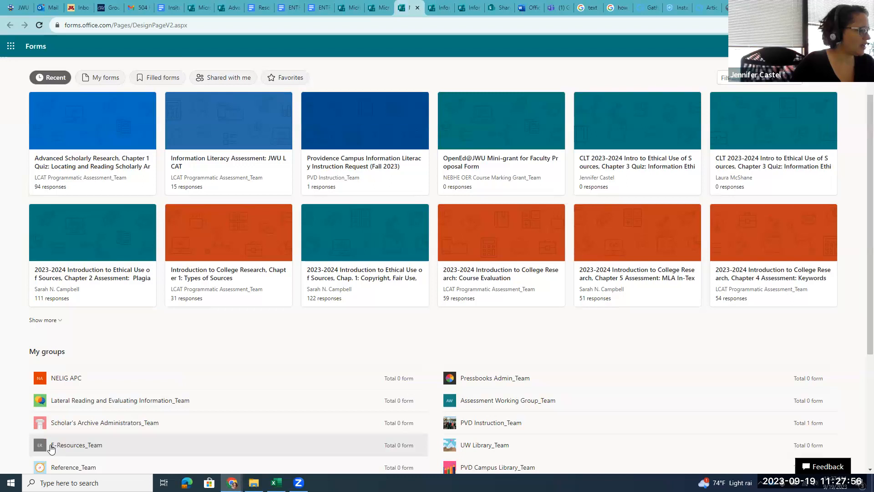
scroll(565, 354, "down", 4)
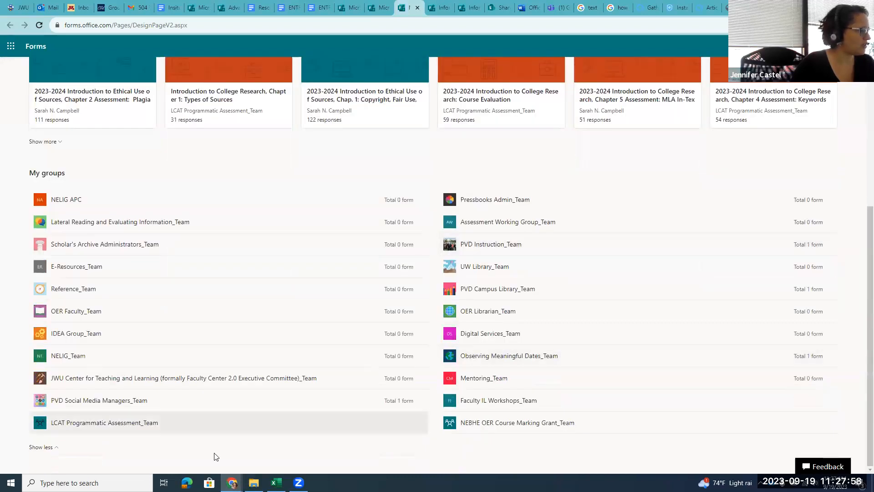
left_click(78, 427)
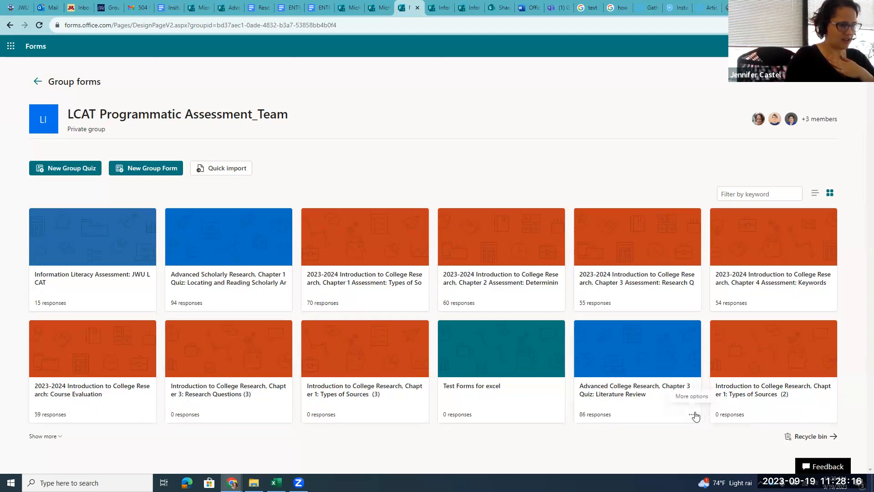
Open the Chapter 3 Literature Review quiz's responses and export all 86 to Excel
left_click(653, 361)
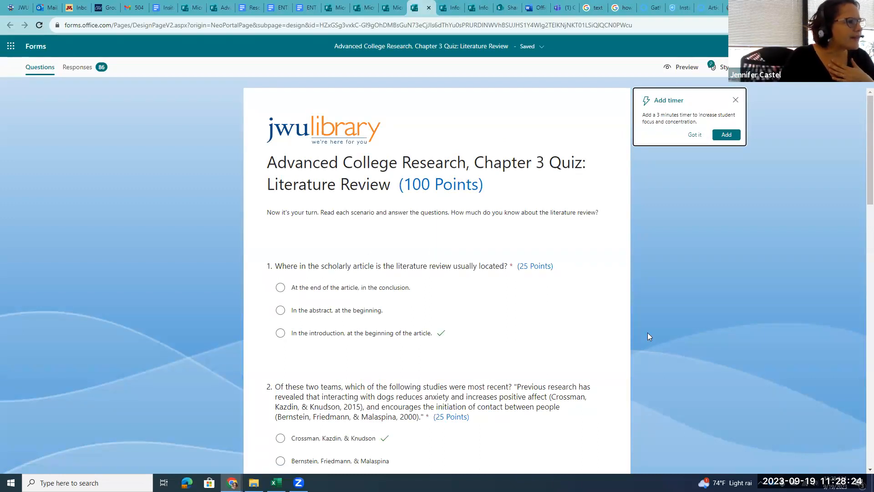
left_click(74, 71)
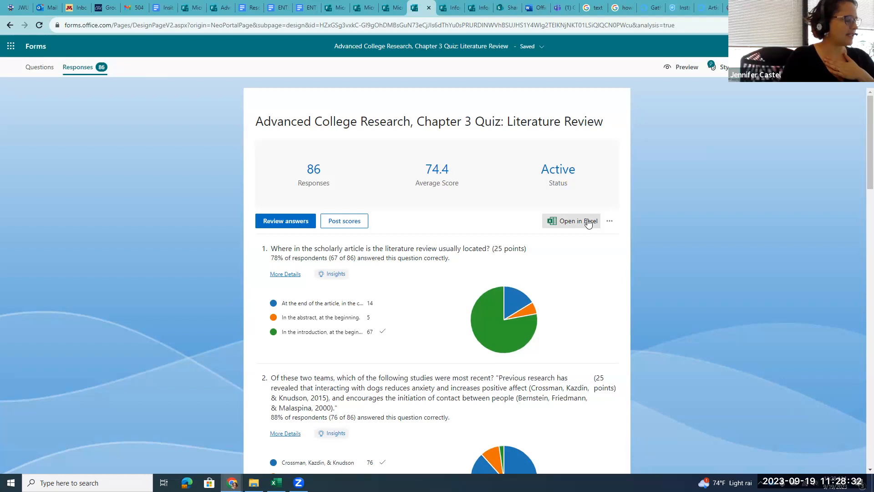
left_click(588, 222)
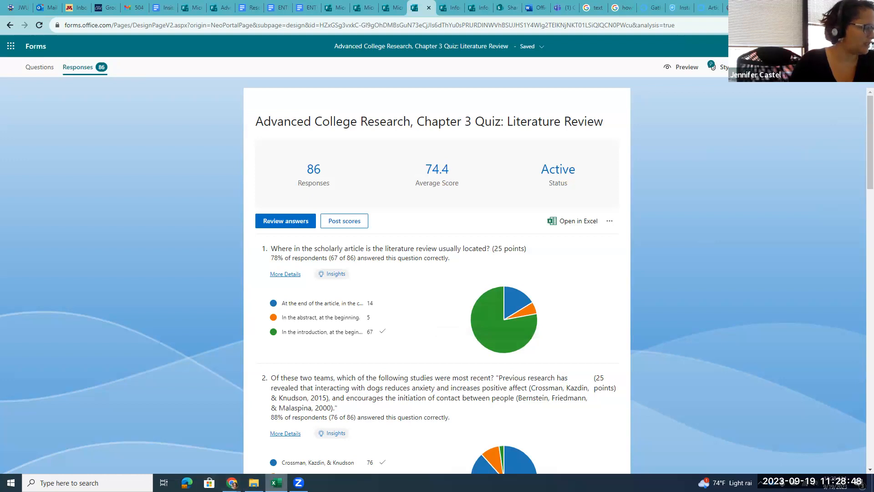
Switch to the exported responses workbook in Excel and enable editing
left_click(276, 483)
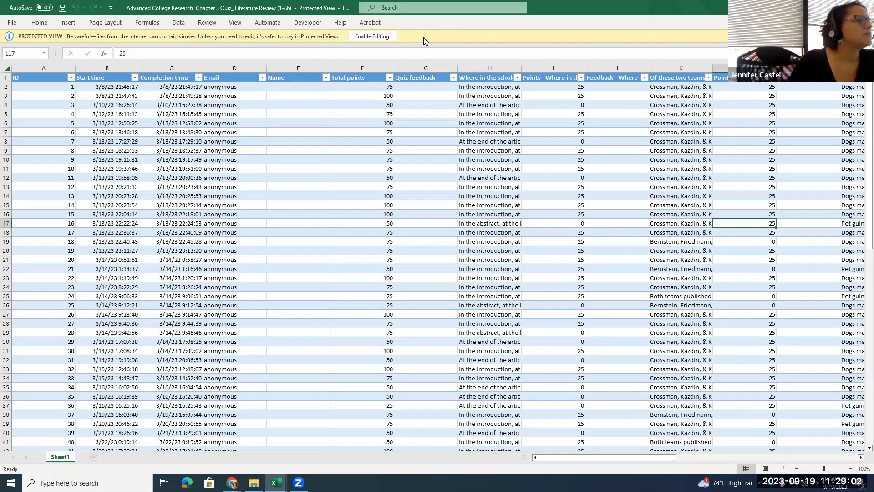
left_click(372, 36)
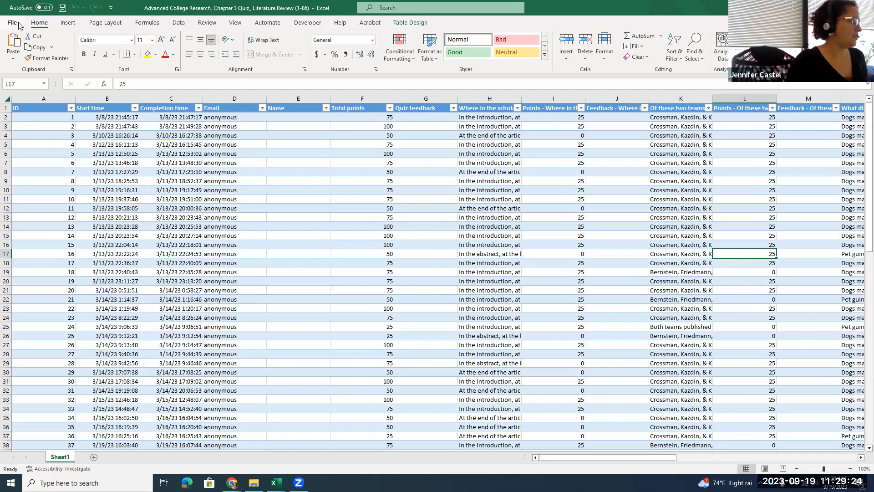
Start Save As and prefix the file name with 'Analysis Test 1'
left_click(12, 23)
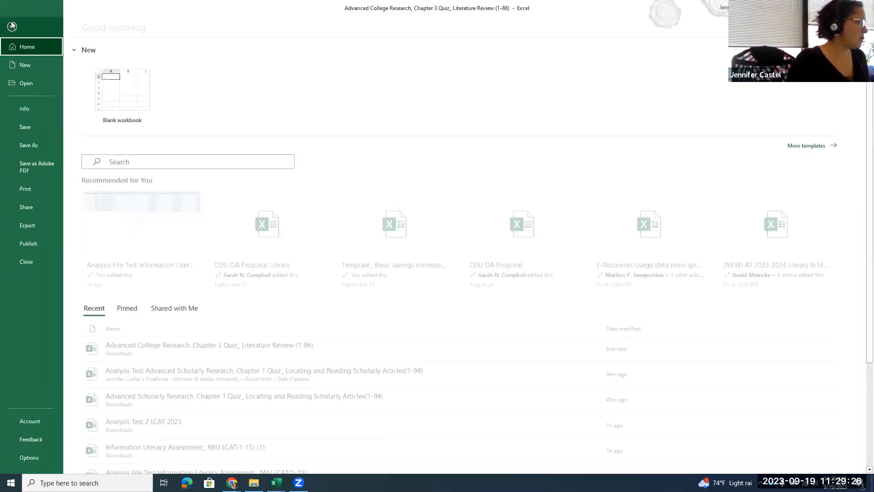
left_click(42, 146)
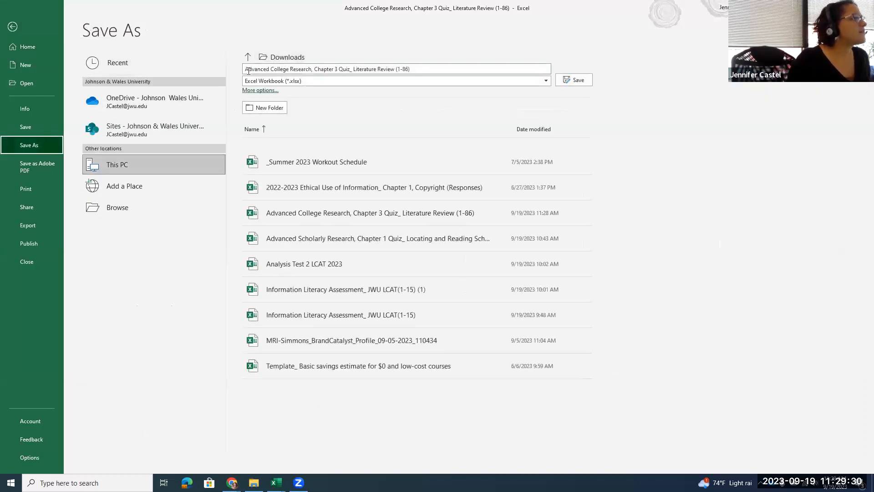
left_click(245, 68)
left_click(245, 68)
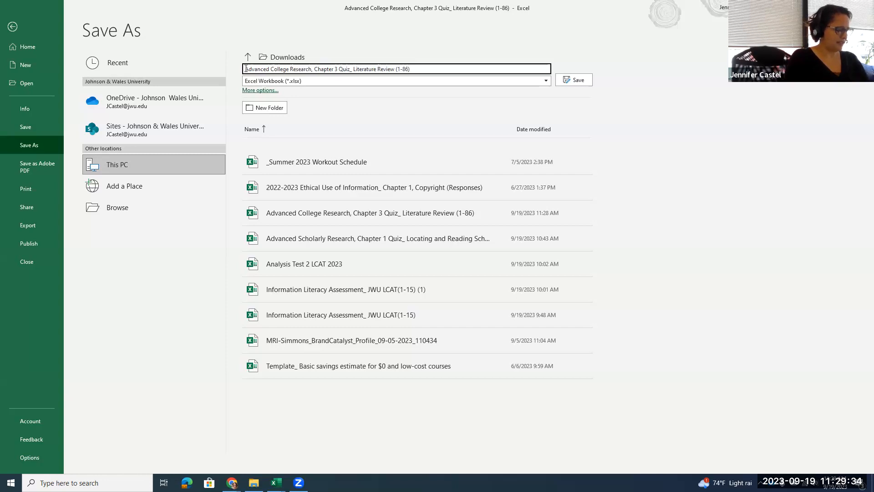
type("Ana")
type("lysis ")
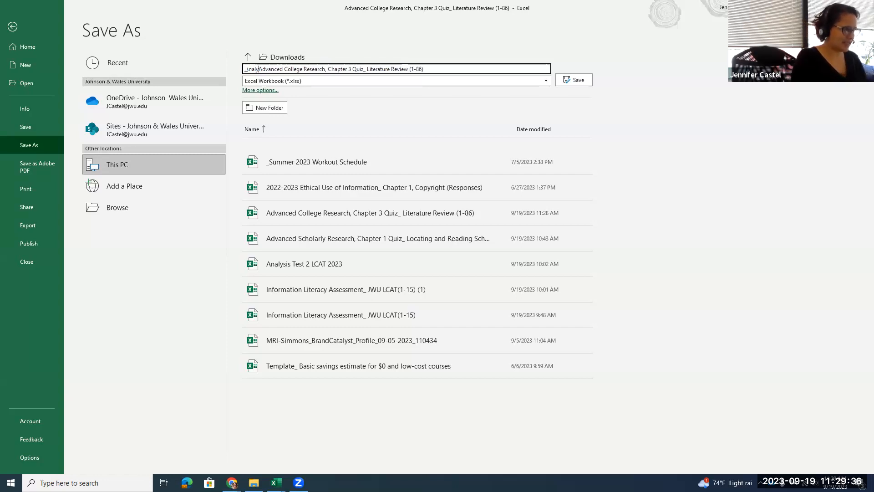
type("Test ")
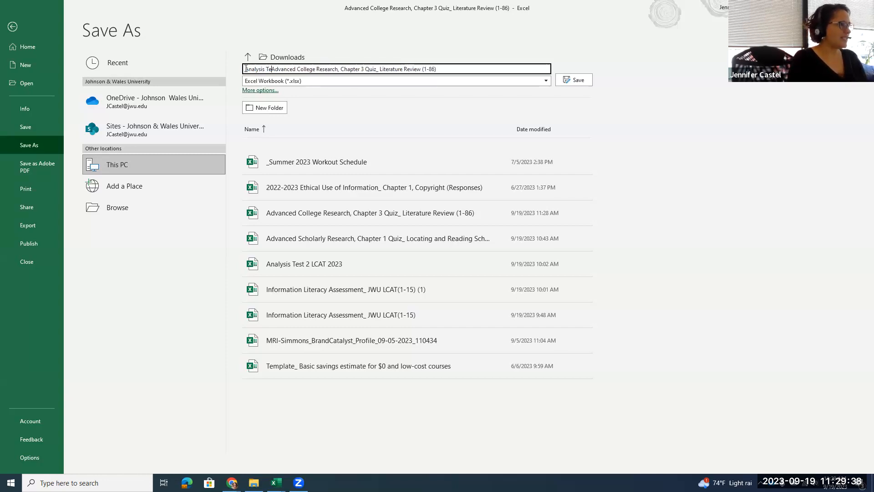
type("1")
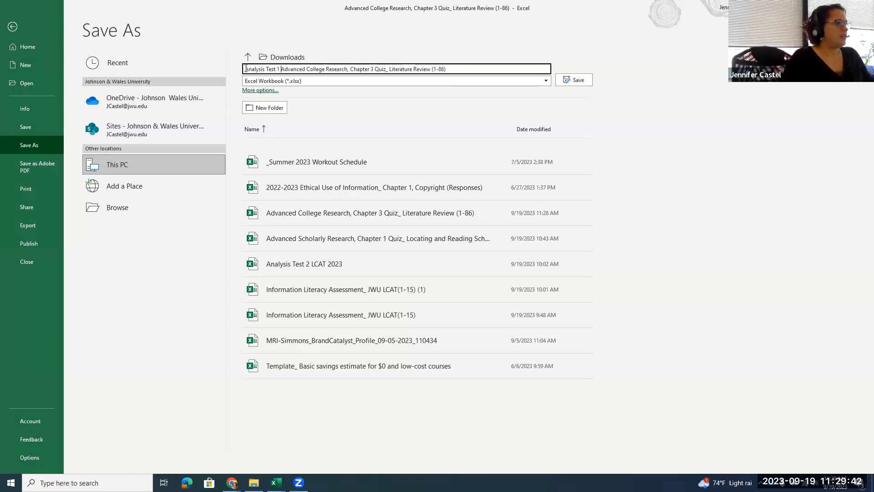
Cancel a new folder and list the SharePoint Sites as save destinations
left_click(269, 108)
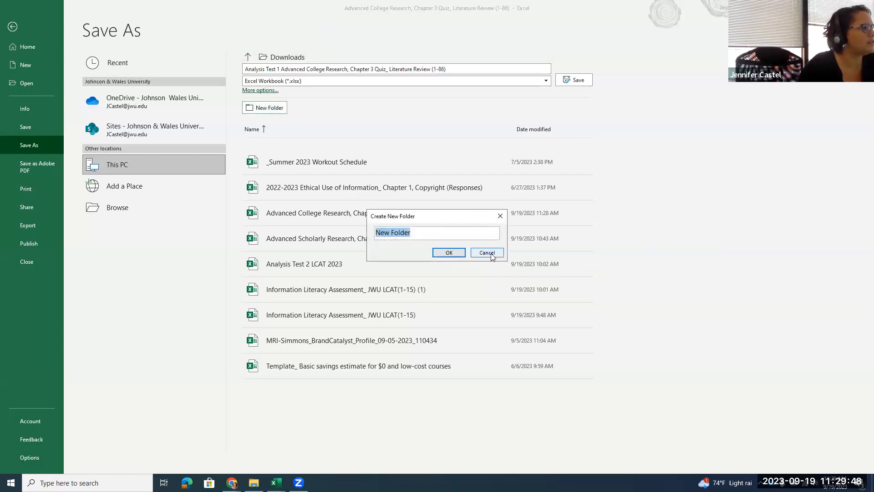
left_click(487, 253)
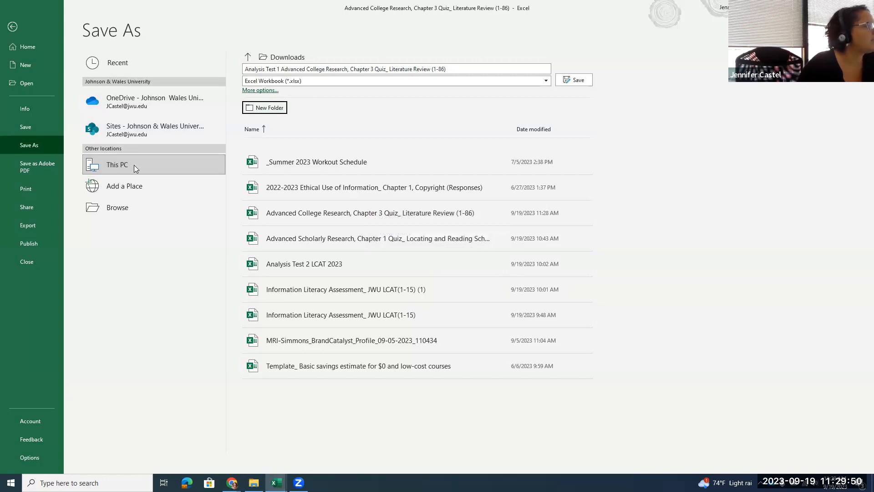
left_click(124, 129)
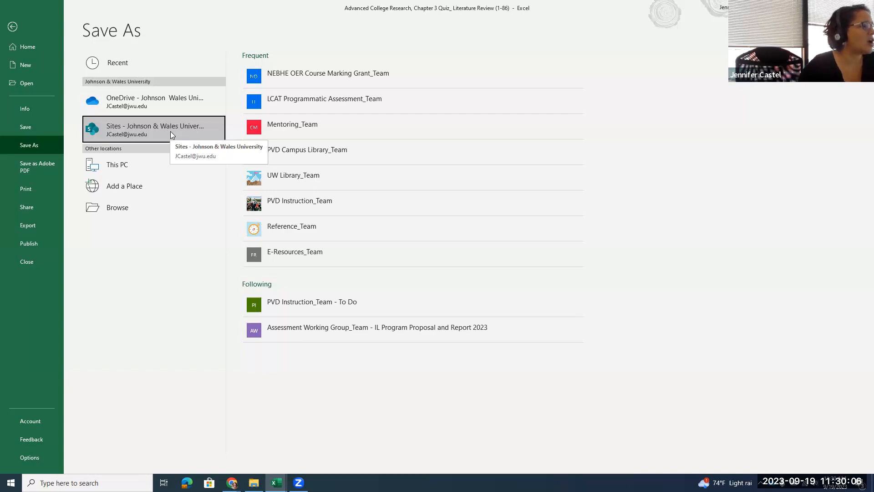
Navigate to LCAT Programmatic Assessment_Team > Documents > General > Data Pipeline
left_click(282, 106)
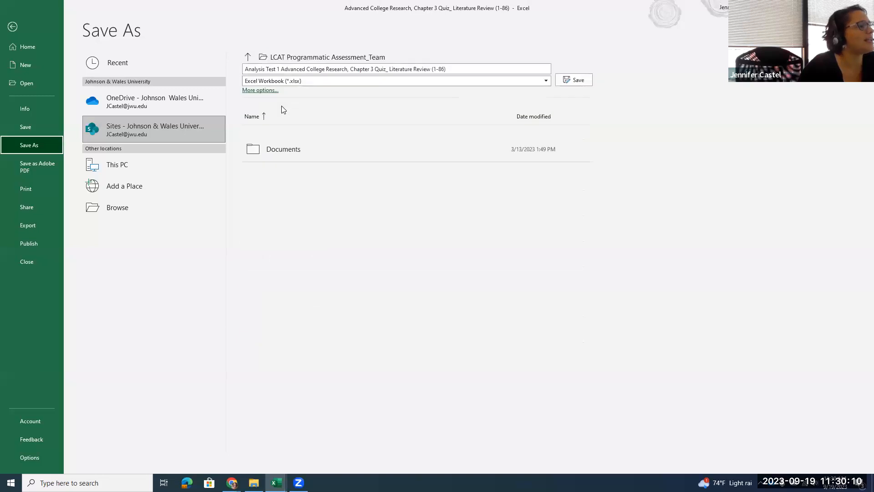
left_click(276, 150)
left_click(279, 163)
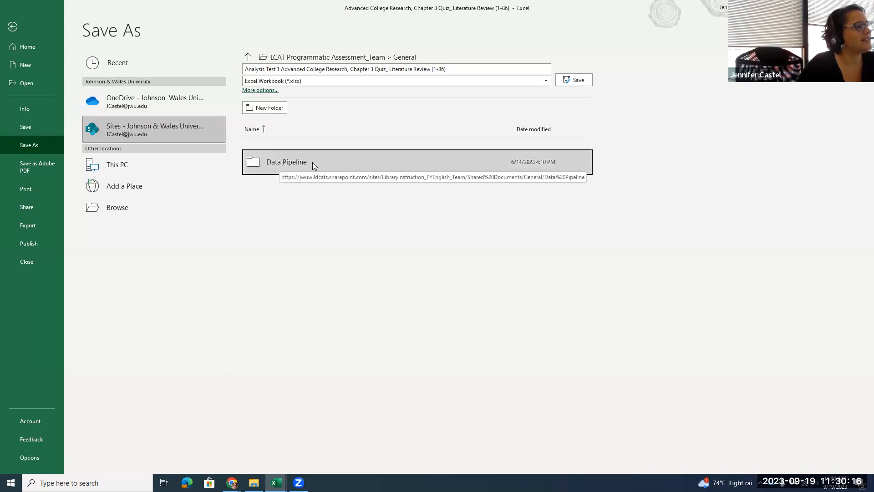
left_click(295, 163)
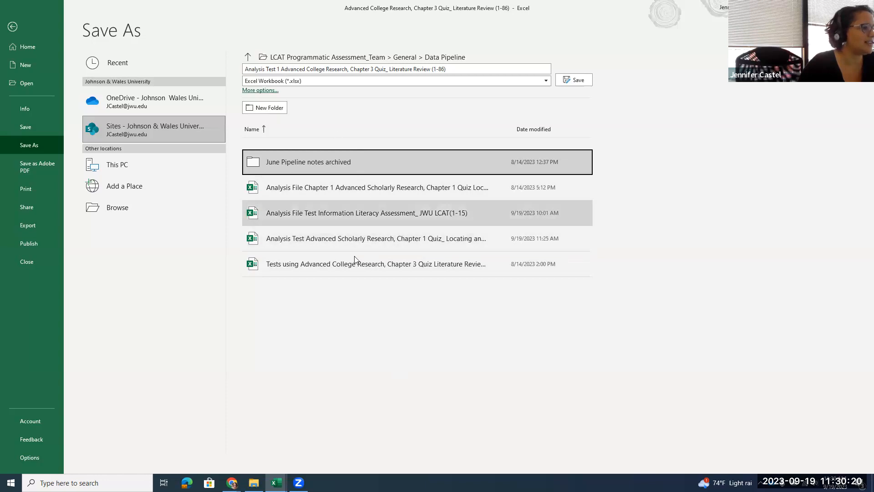
Save the workbook there as 'Analysis File Test 1' and dismiss the version-history tip
left_click(265, 67)
left_click(266, 68)
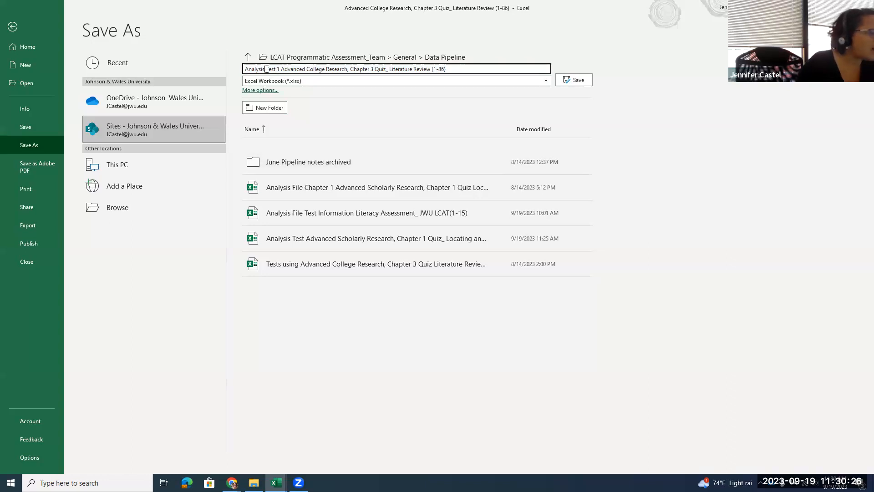
type("File")
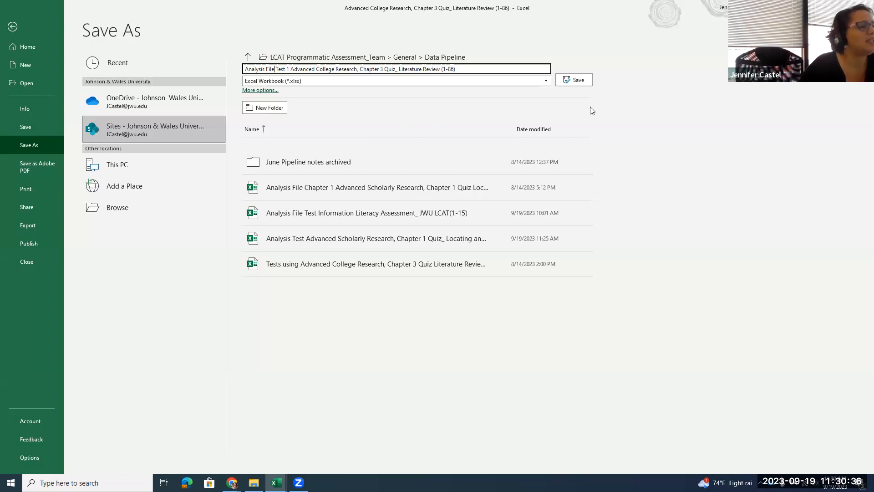
left_click(570, 81)
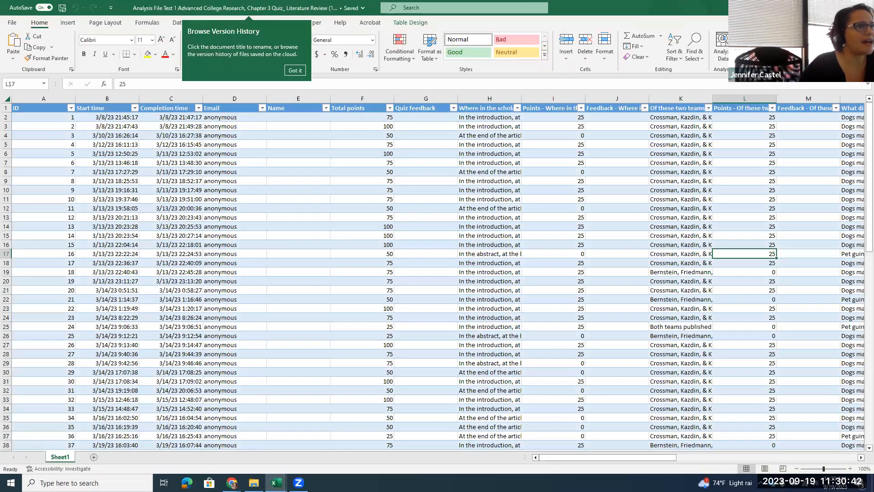
left_click(296, 71)
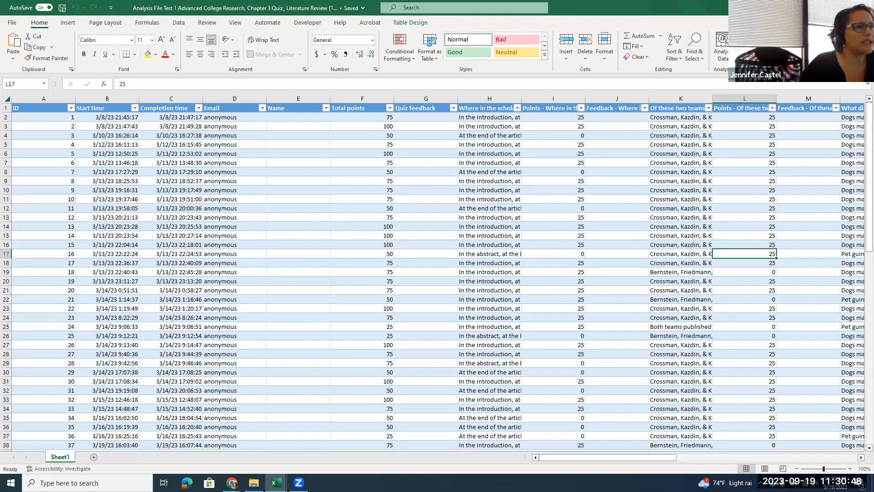
Close the Analysis Test 2 LCAT 2023 workbook and the Excel window
key("alt+Tab")
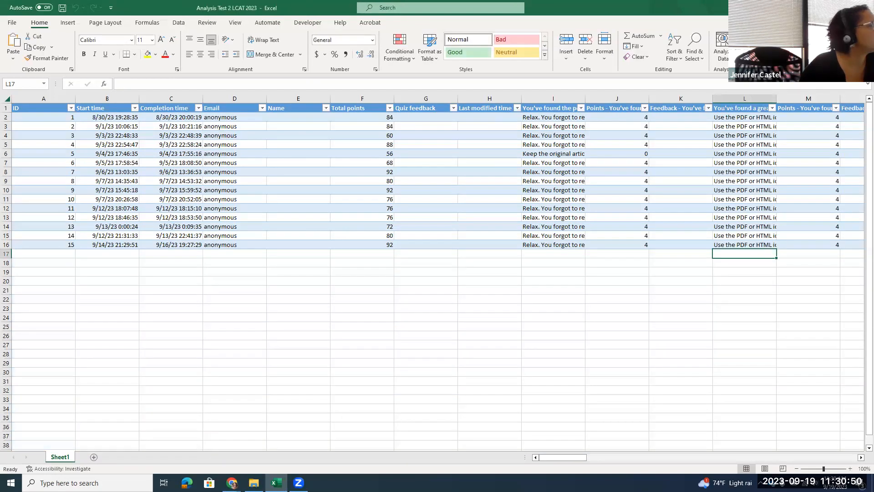
key("ctrl+w")
key("alt+F4")
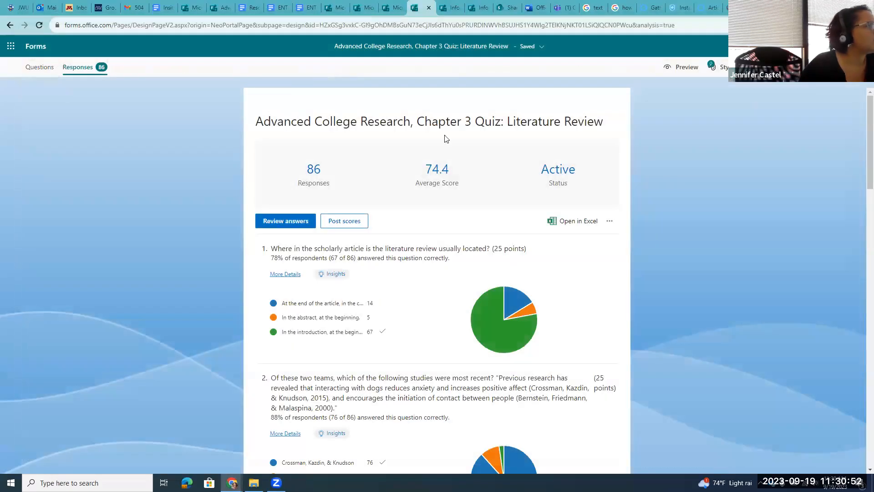
Open Teams and go to the LCAT Programmatic Assessment_Team General channel
left_click(11, 46)
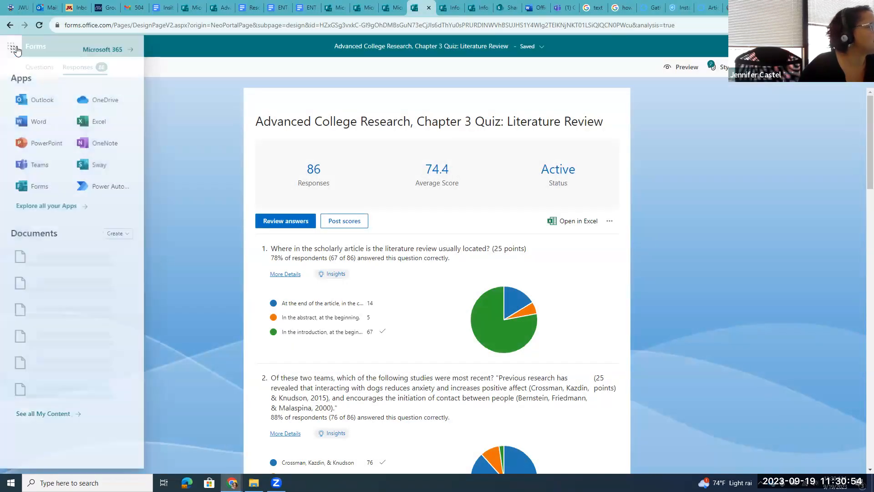
left_click(38, 167)
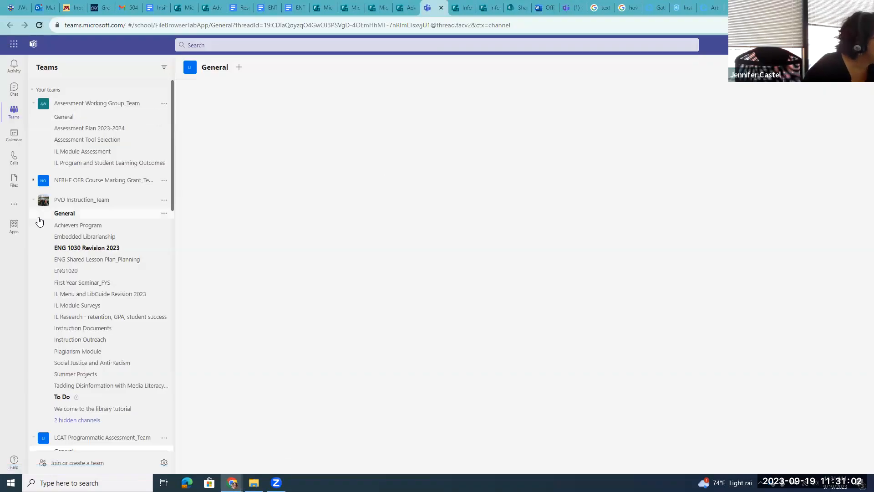
scroll(75, 189, "down", 2)
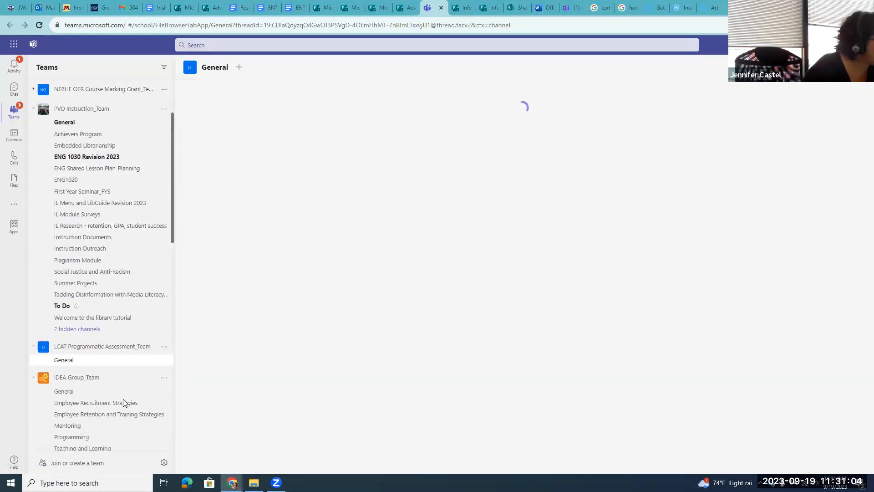
left_click(88, 348)
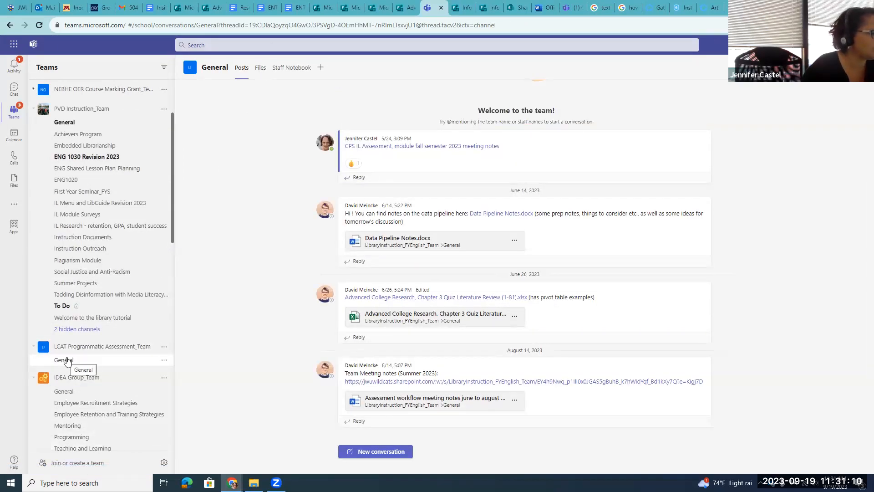
Open Analysis File Test 1 from the channel's Files > Data Pipeline folder
left_click(262, 70)
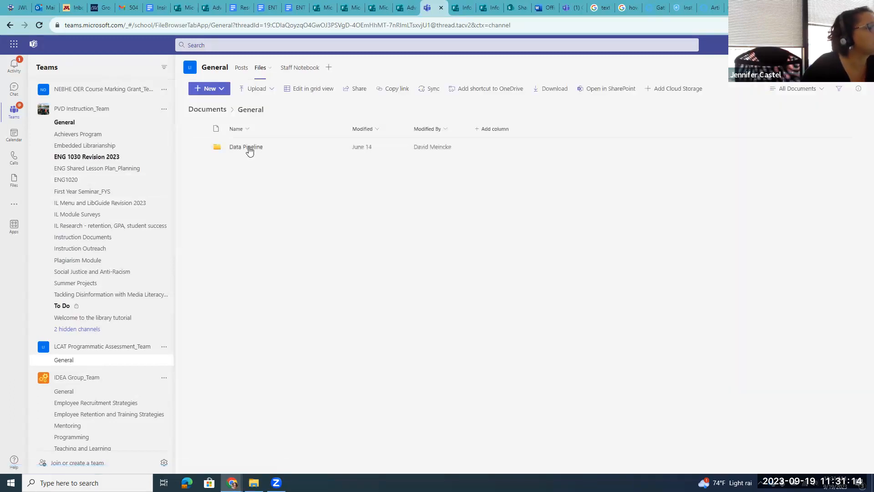
left_click(248, 150)
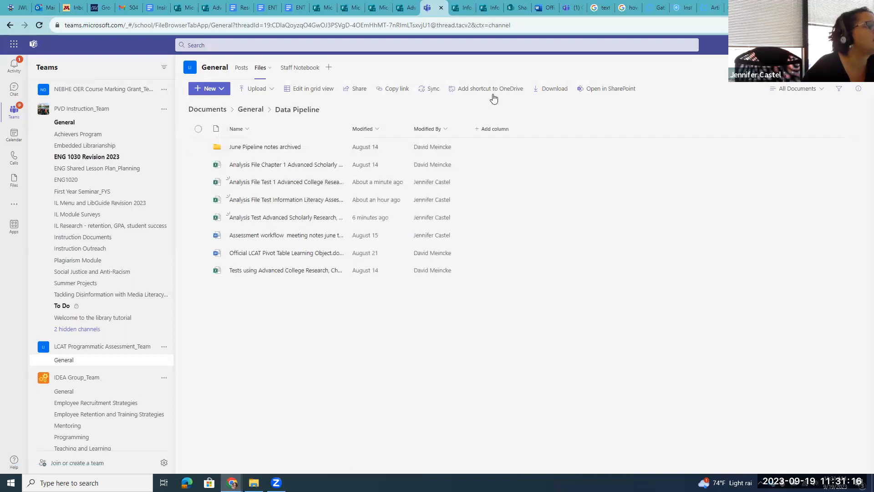
left_click(277, 184)
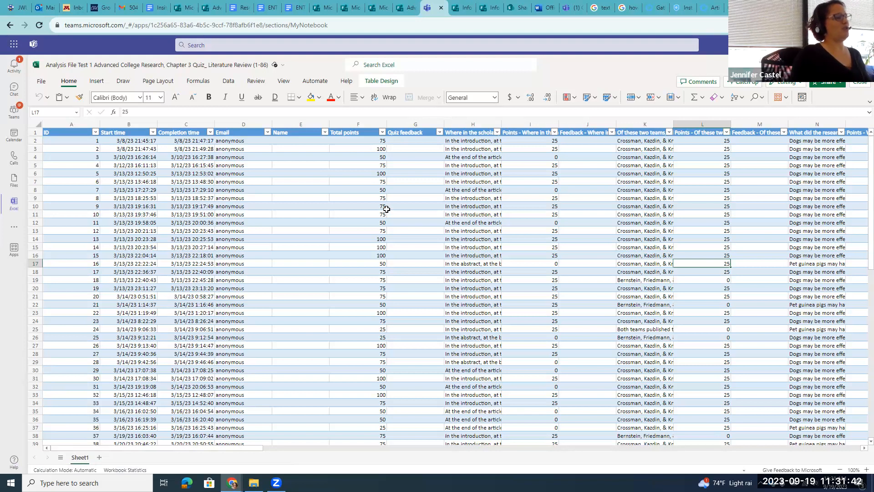
Rename Sheet1 to 'raw data'
right_click(84, 457)
left_click(99, 341)
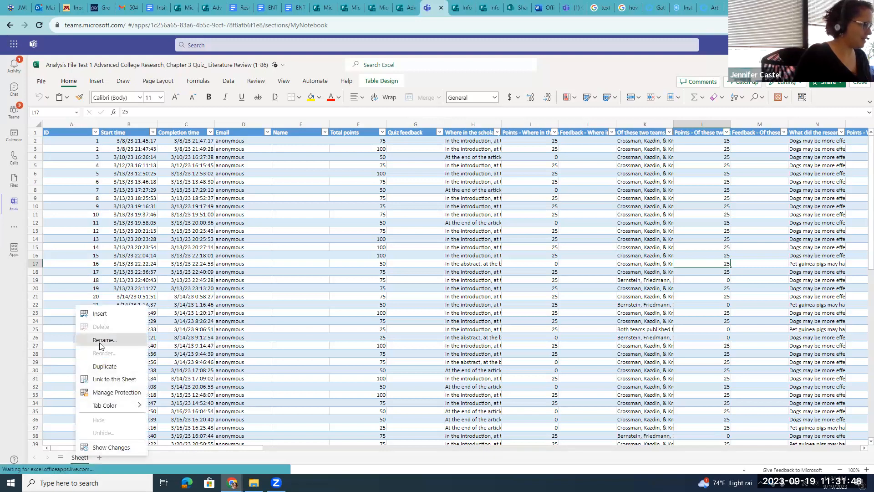
key("BackSpace")
key("BackSpace")
key("BackSpace")
key("BackSpace")
key("BackSpace")
key("BackSpace")
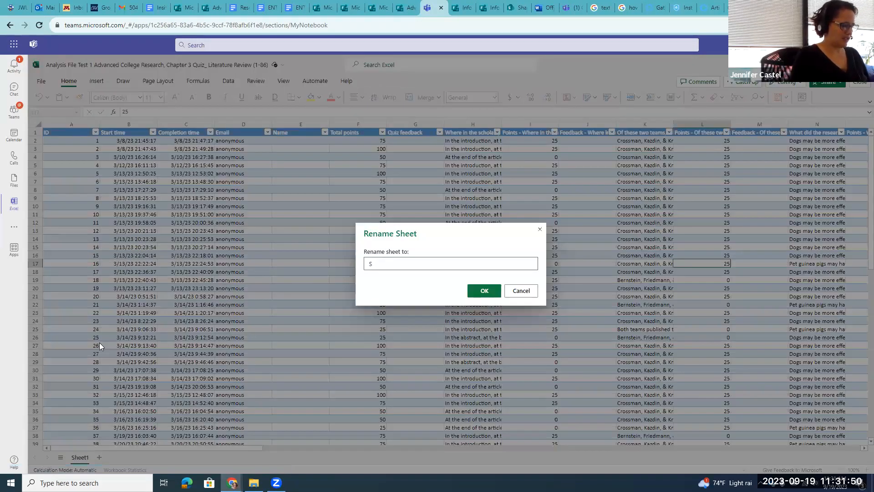
type("raw data")
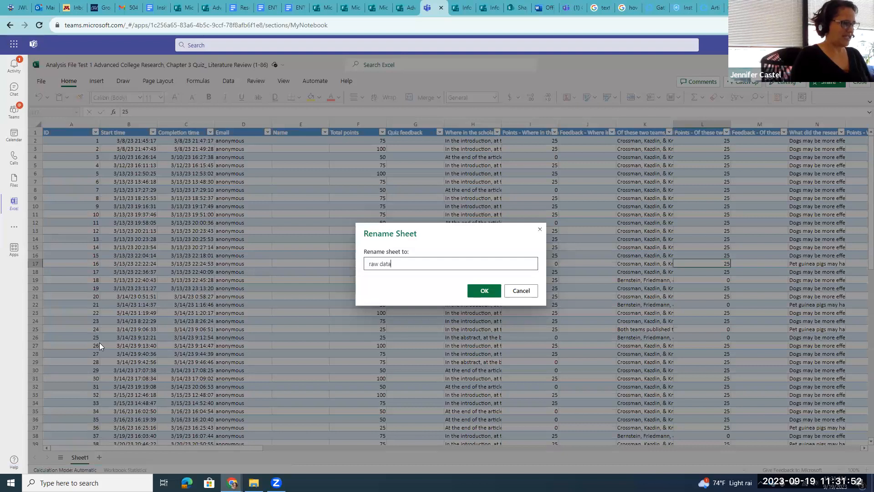
left_click(495, 292)
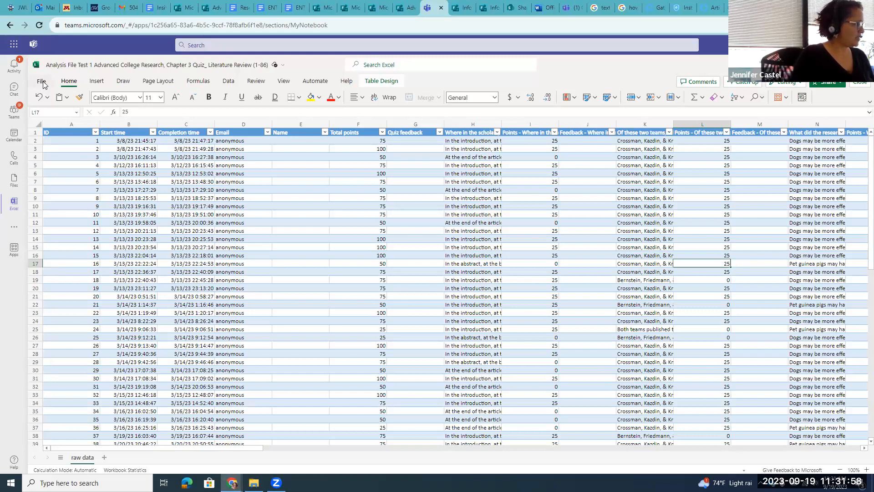
Insert a PivotTable from the Table1 response table
left_click(96, 81)
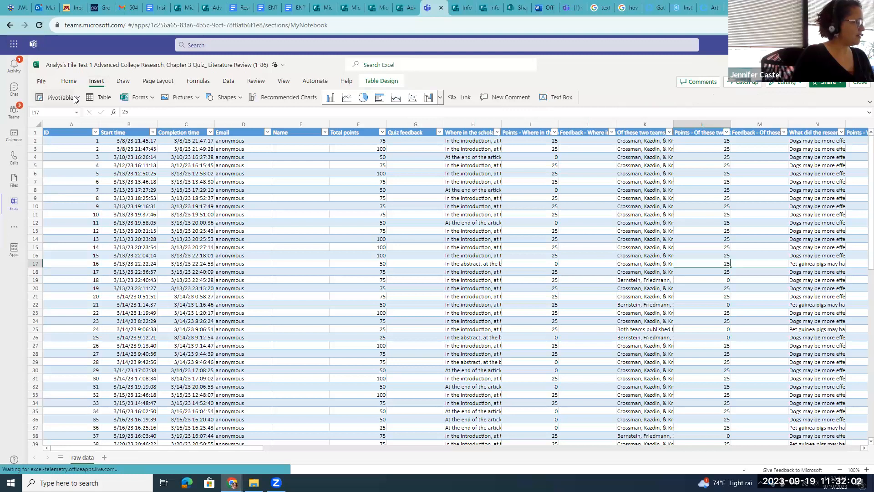
left_click(77, 98)
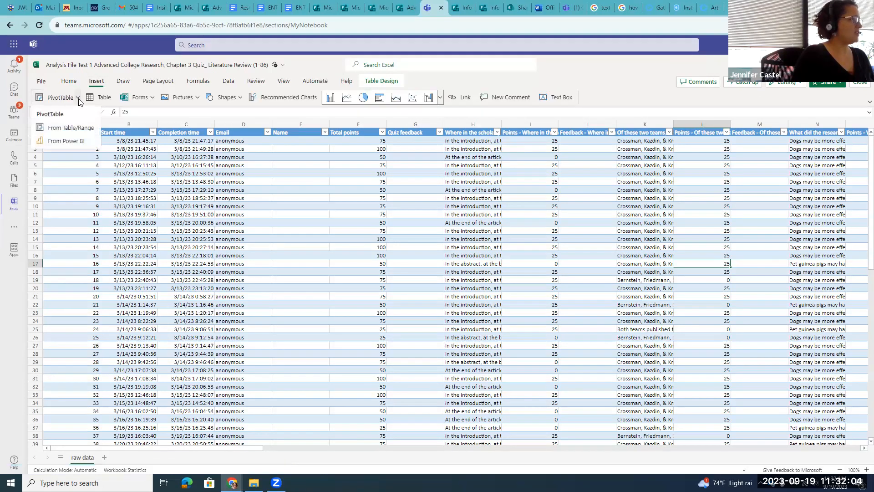
left_click(63, 129)
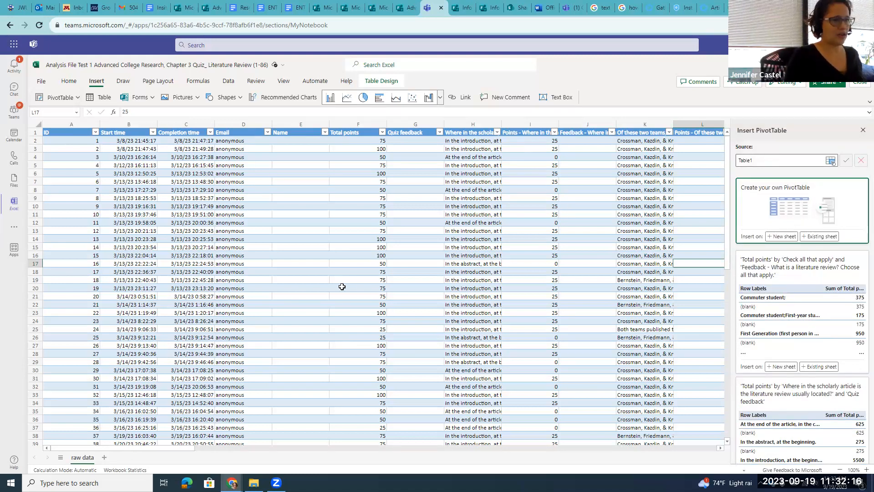
Place the PivotTable on a new sheet and rename that sheet 'Analysis Test 1'
left_click(781, 236)
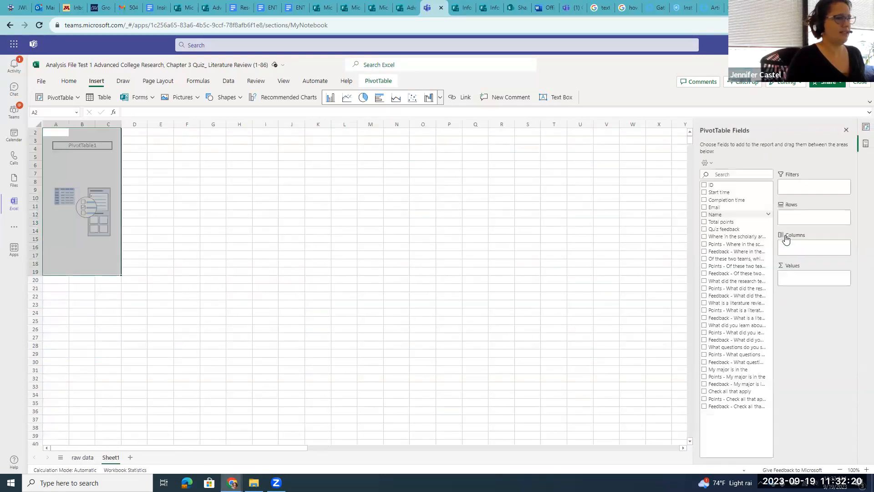
right_click(111, 457)
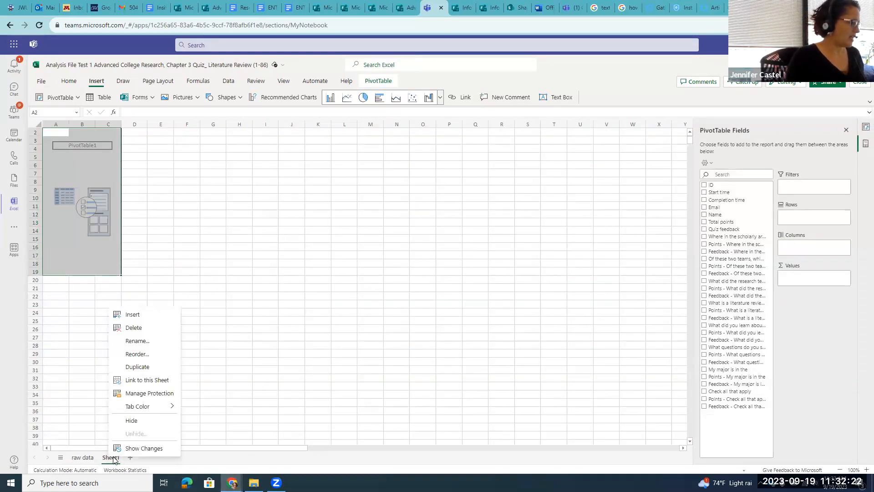
left_click(136, 341)
key("BackSpace")
key("BackSpace")
key("BackSpace")
key("BackSpace")
key("BackSpace")
key("BackSpace")
type("Analysis ")
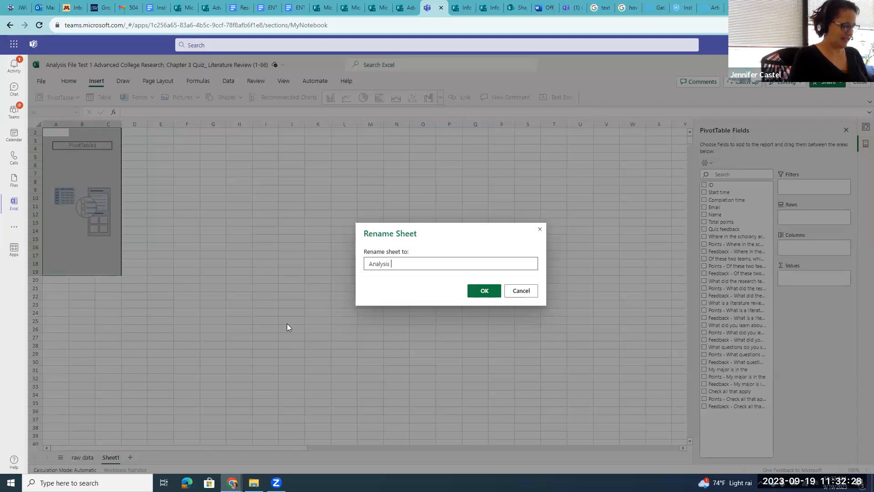
type("Test 1")
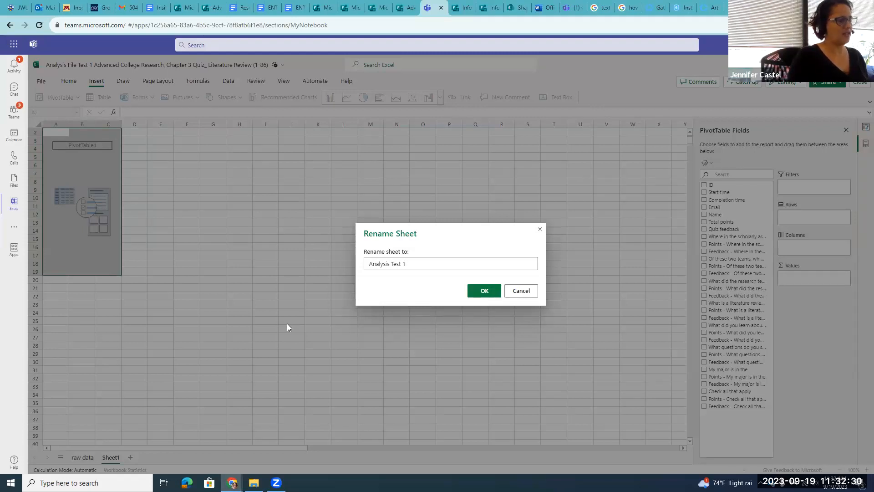
left_click(481, 290)
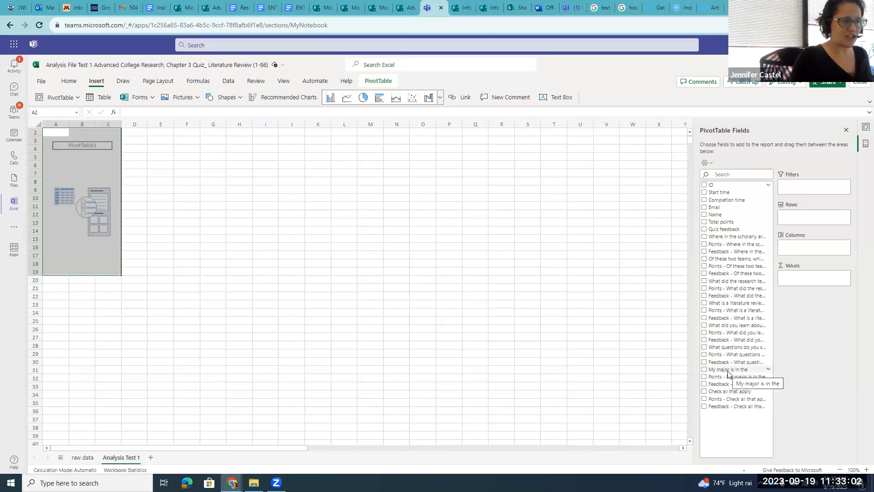
Drag the 'My major is in the' field into the PivotTable's Rows area
left_click_drag(728, 373, 808, 218)
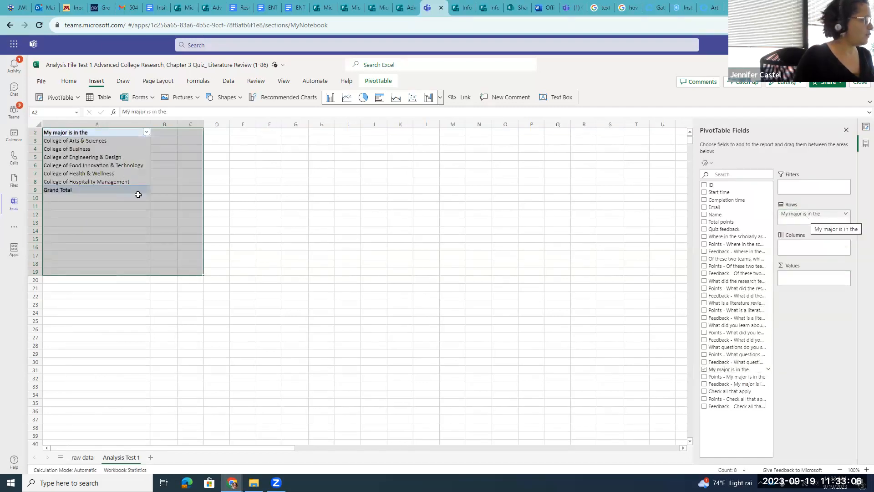